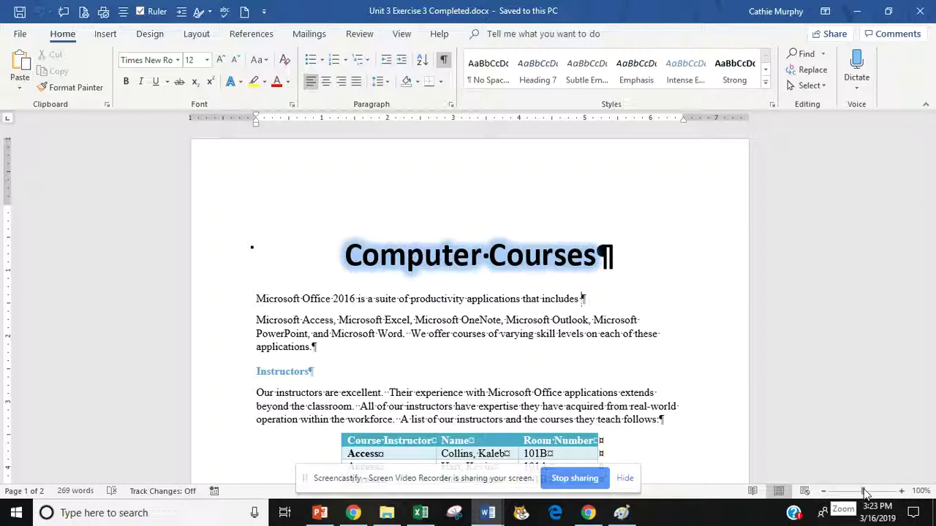
Zoom Word out to about 41% so both Computer Courses pages sit side by side.
left_click_drag(864, 492, 844, 496)
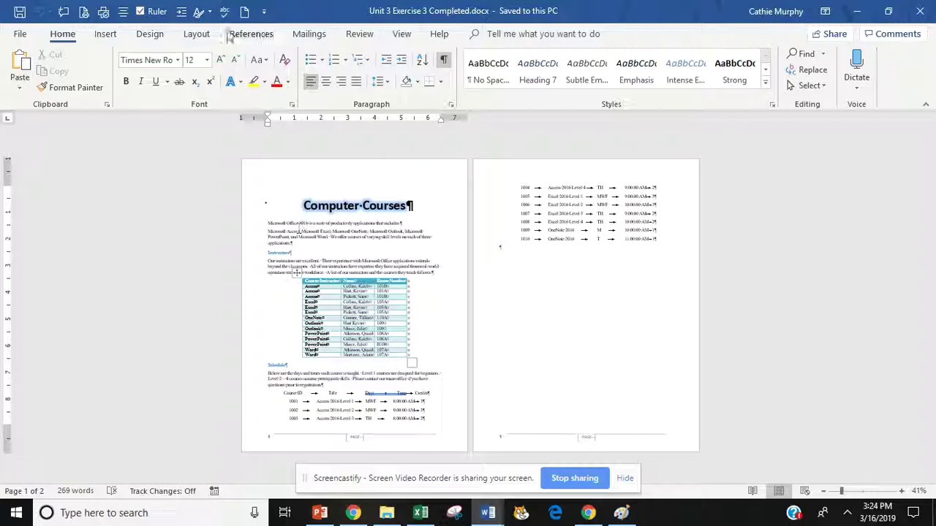
Paste the two-page screenshot into a new blank document, zoom to 100%, and select the picture.
left_click(245, 13)
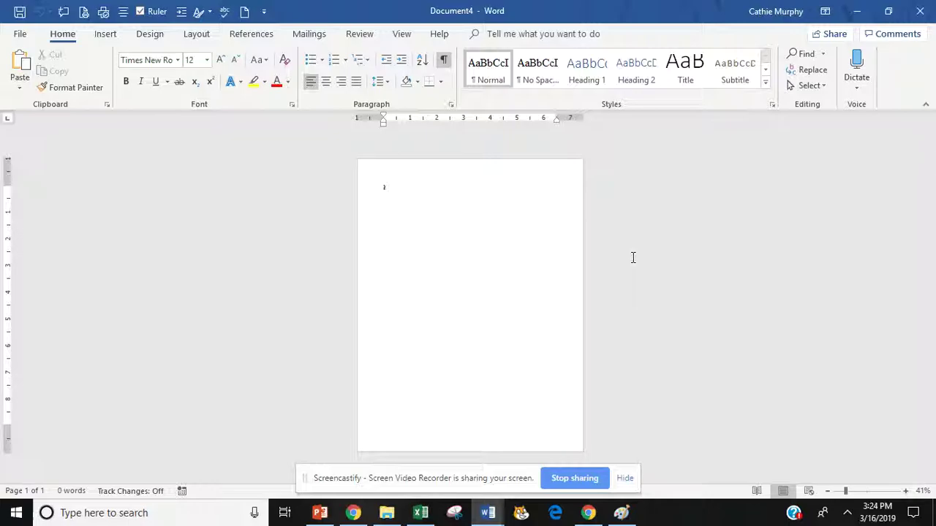
key("ctrl+v")
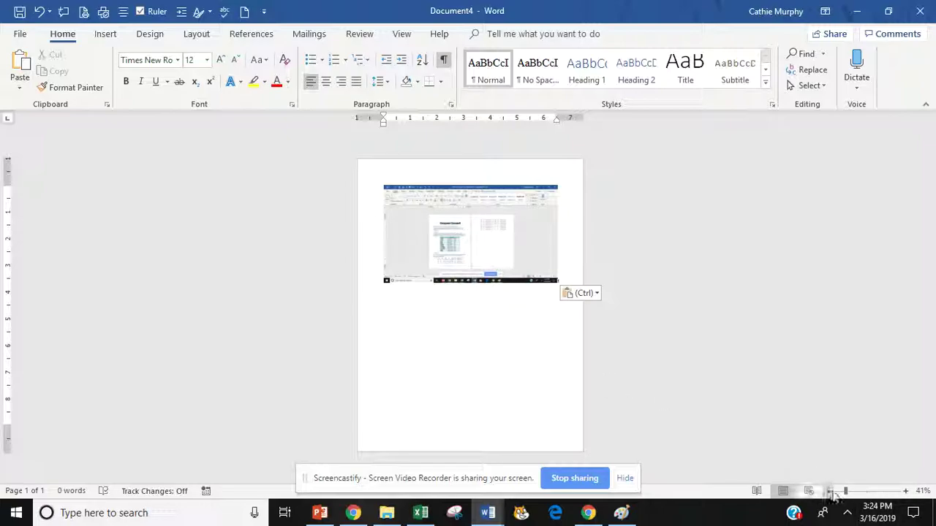
left_click(856, 491)
left_click_drag(857, 492, 866, 491)
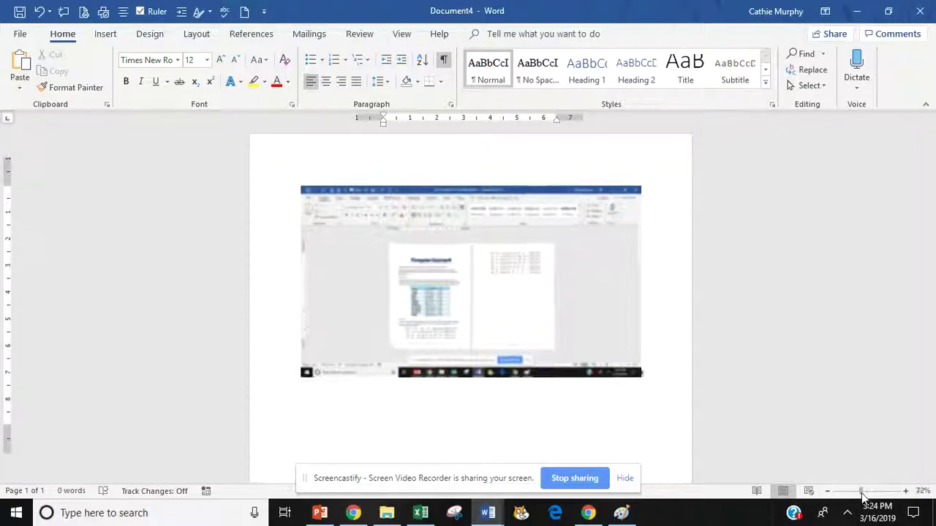
left_click(449, 311)
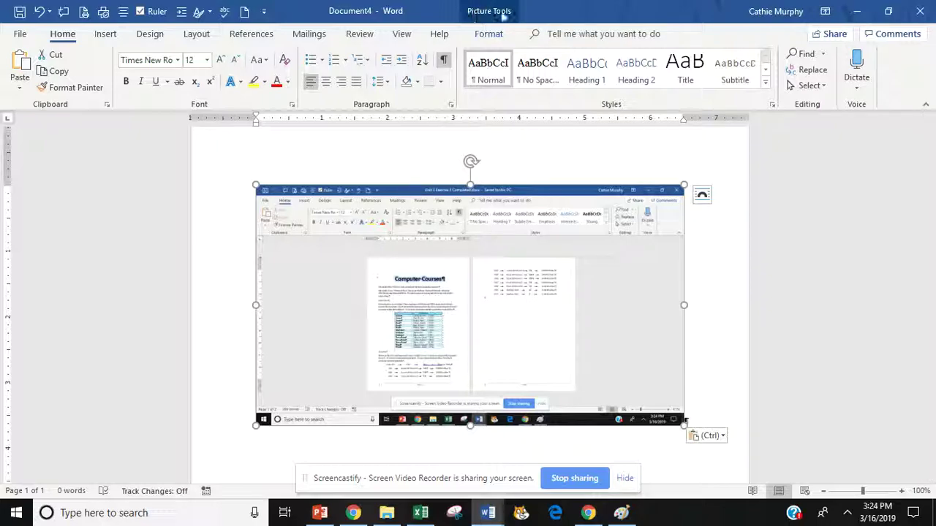
Crop the screenshot's top, left, bottom and right edges down to the two Computer Courses pages.
left_click(489, 35)
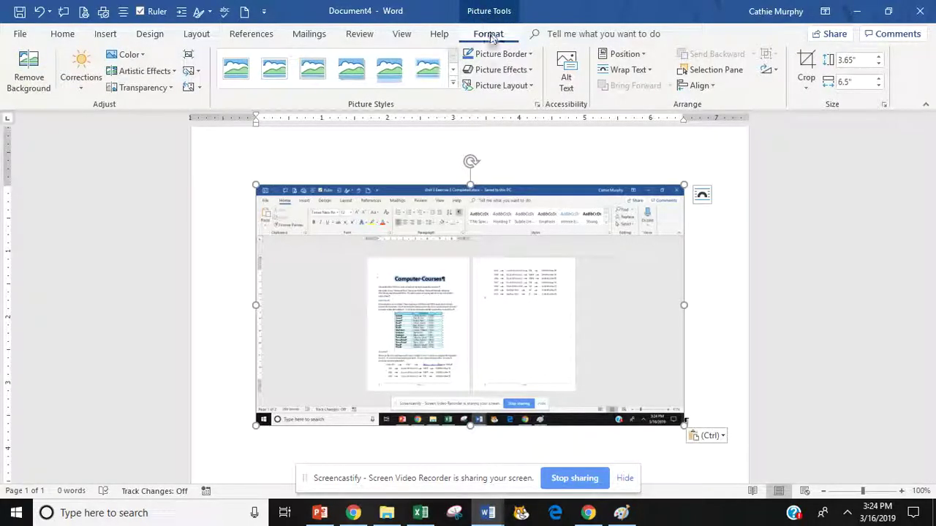
left_click(807, 64)
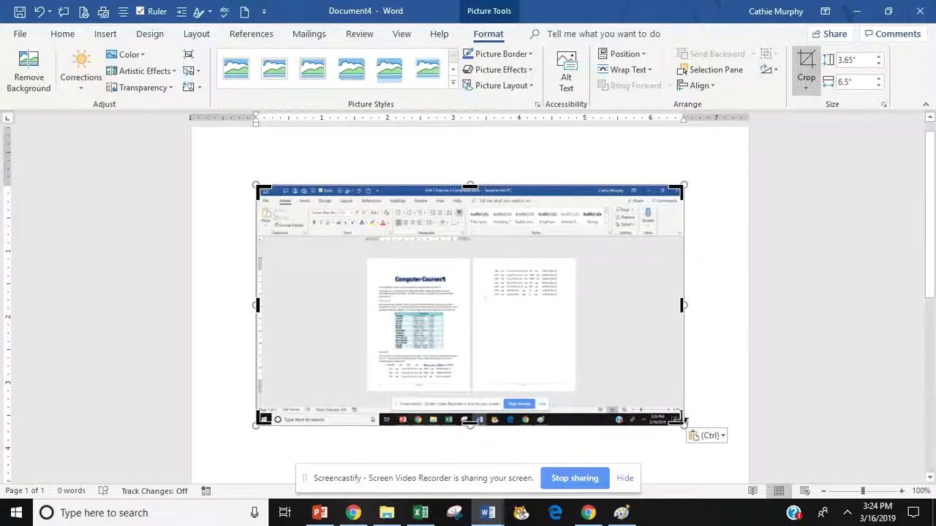
left_click_drag(680, 419, 574, 391)
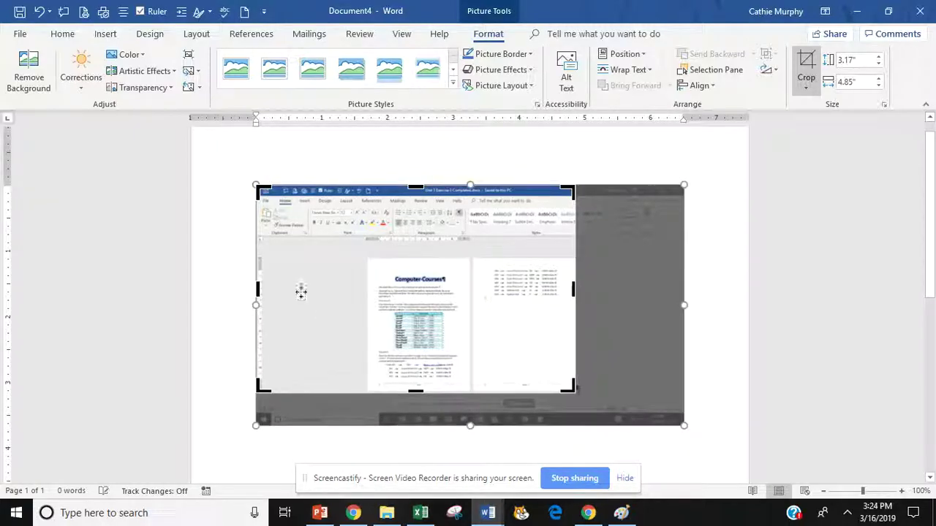
left_click_drag(259, 188, 363, 258)
Enlarge the cropped two-page picture proportionally to about 4.13" by 6.34".
left_click(645, 312)
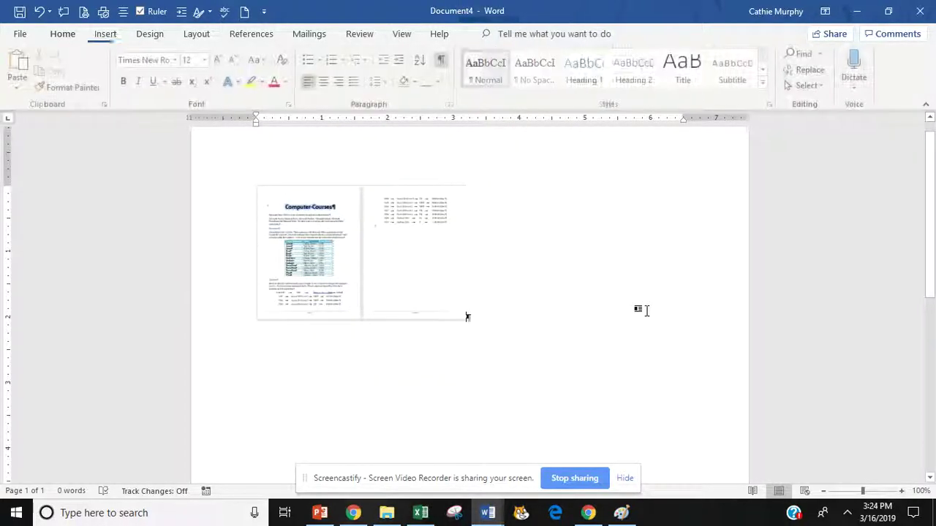
left_click(390, 265)
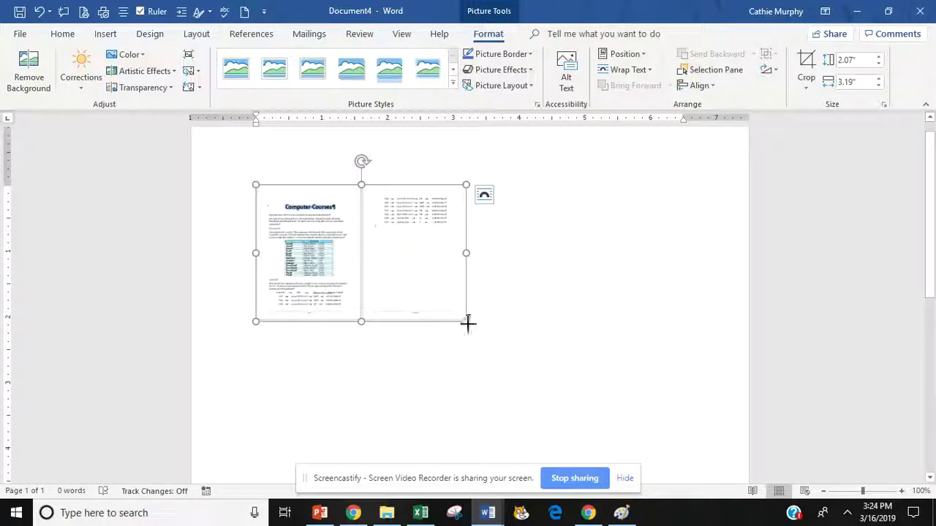
left_click_drag(468, 323, 633, 397)
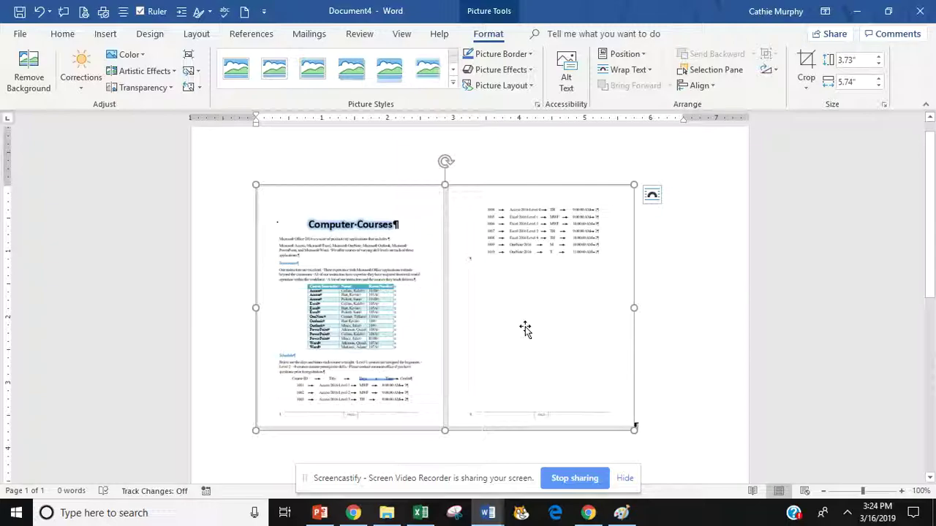
left_click_drag(633, 430, 674, 453)
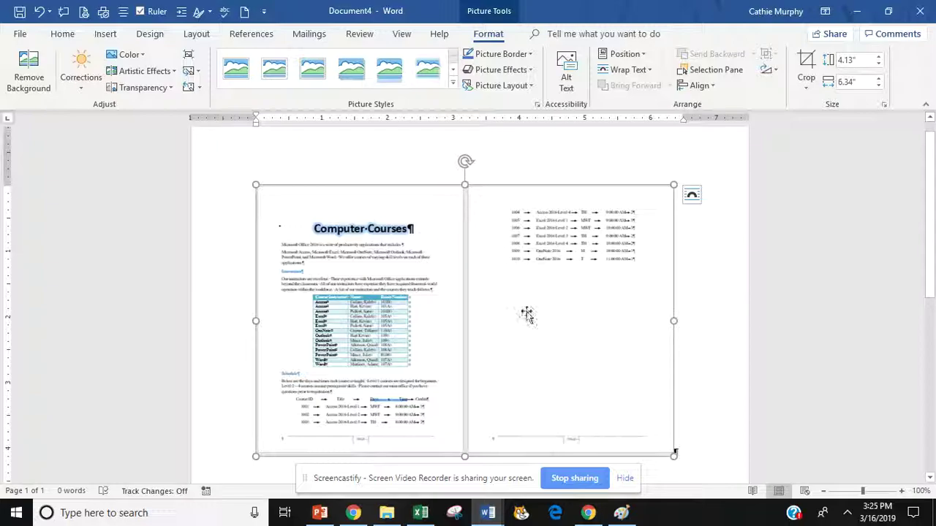
Paste the two-page picture onto Paint's canvas at 609 × 396 px.
left_click(620, 514)
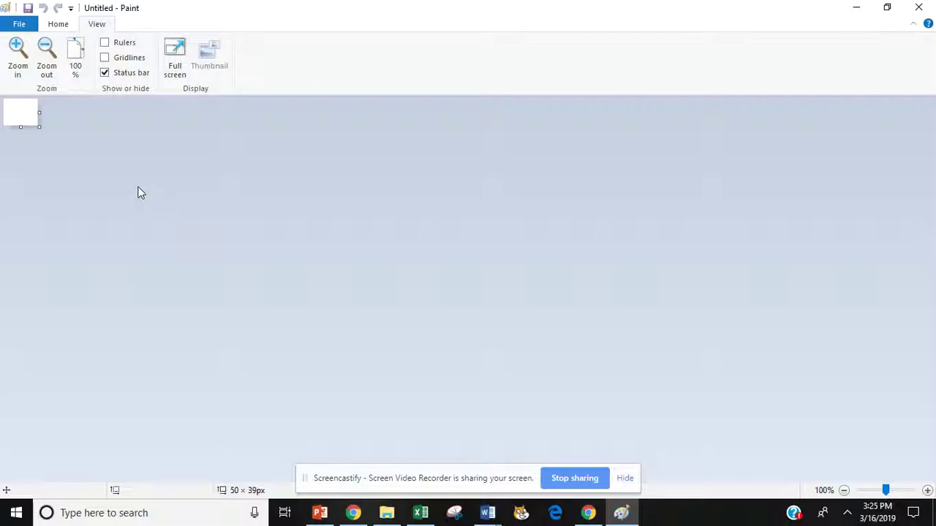
key("ctrl+v")
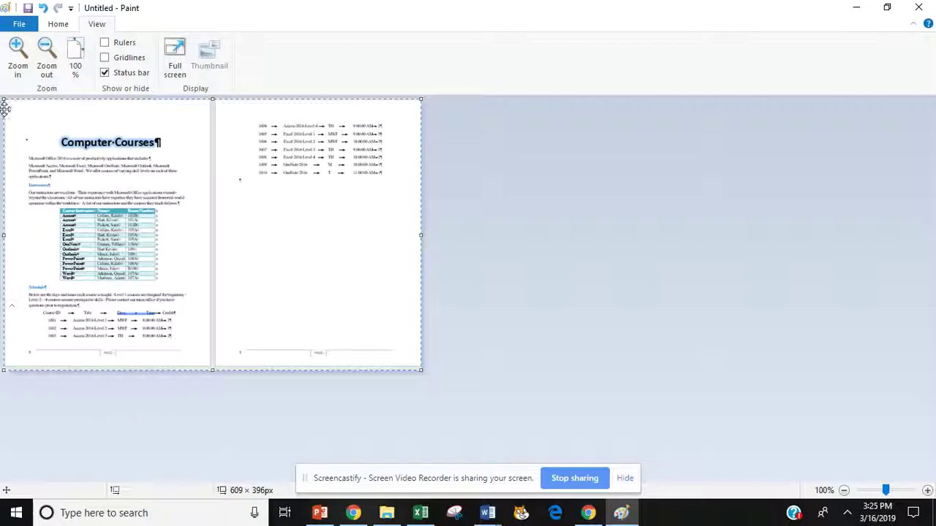
Save the Paint image as a JPEG picture named 'Exercise 3' in the Word folder.
left_click(21, 26)
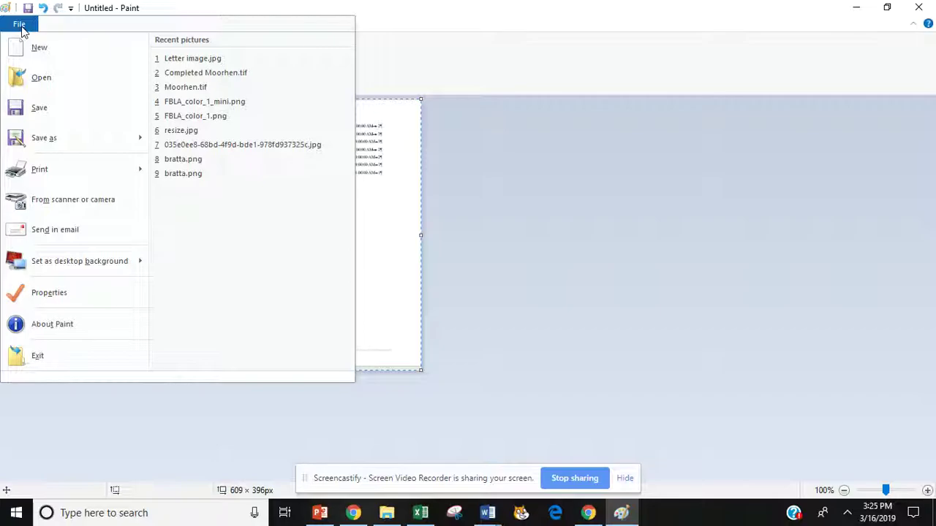
mouse_move(48, 139)
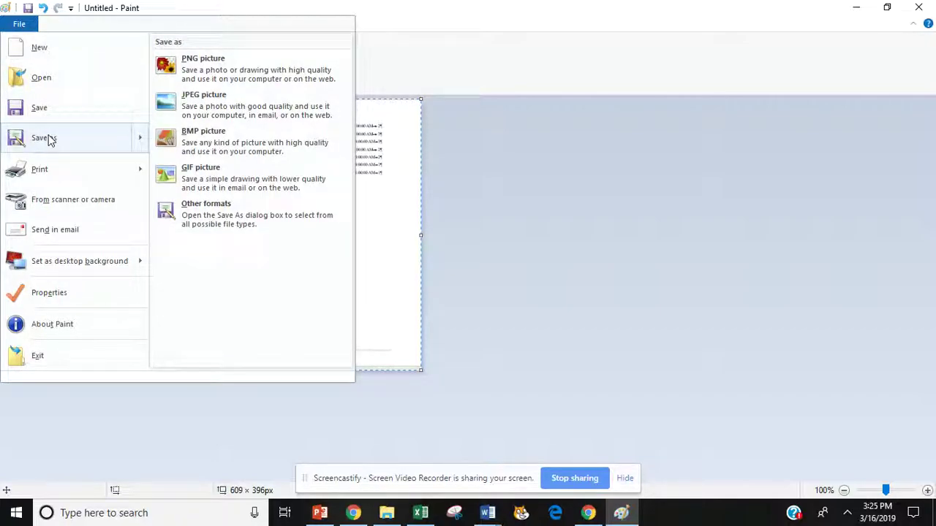
left_click(209, 102)
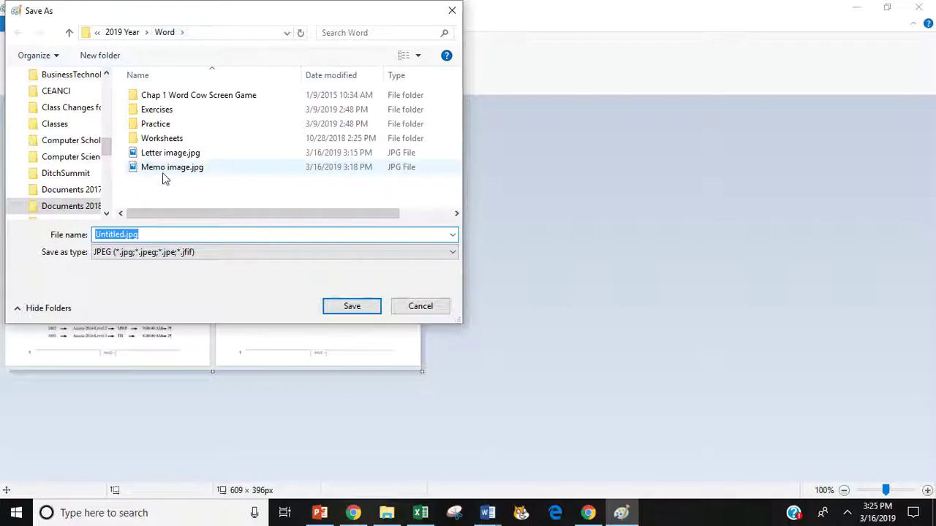
type("Exercise 3")
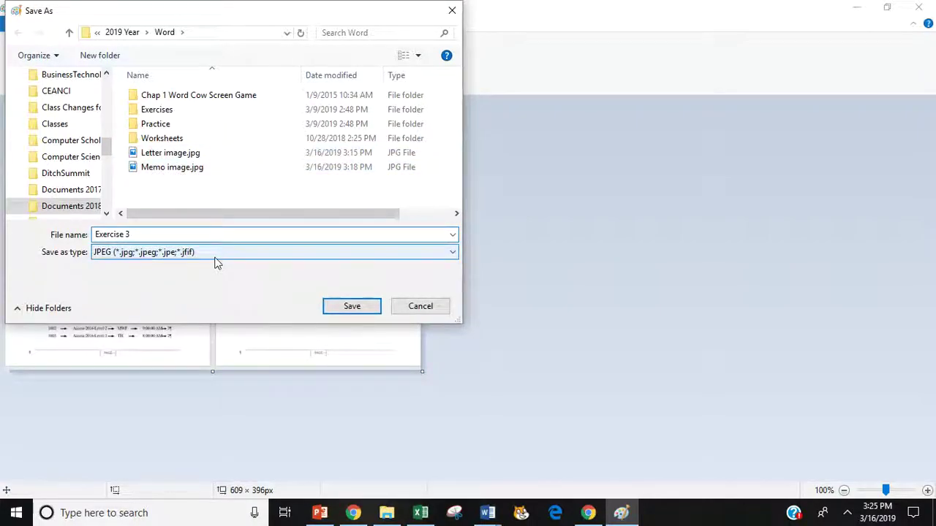
left_click(359, 307)
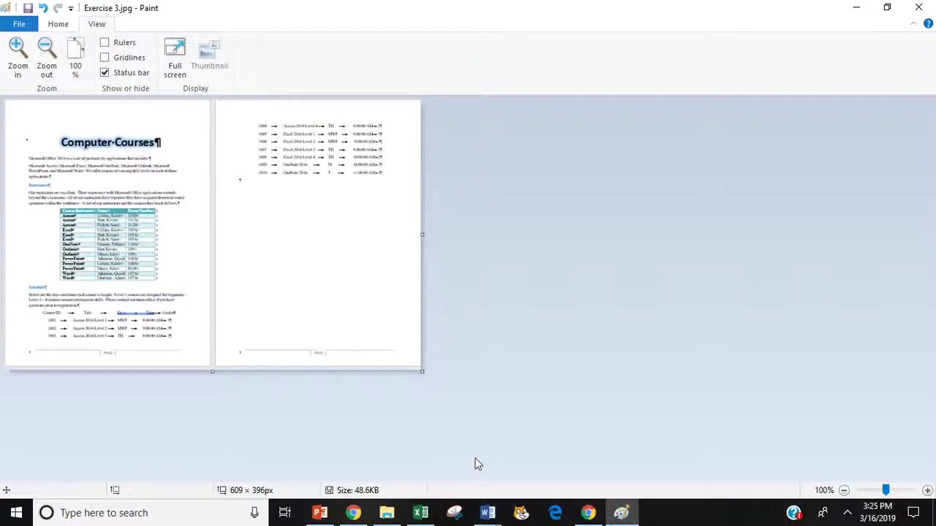
Upload Exercise 3.jpg into a new section below the letter and memo images on the Google Sites page.
left_click(589, 514)
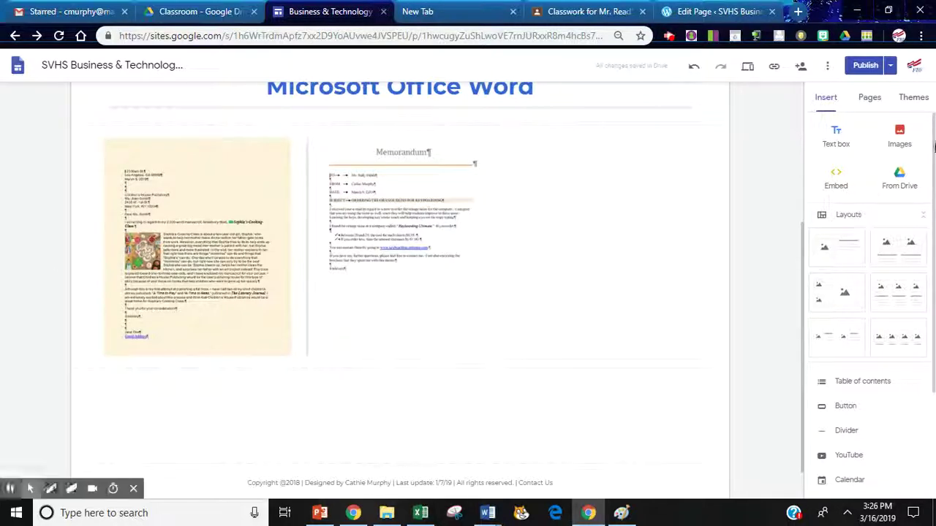
left_click(900, 140)
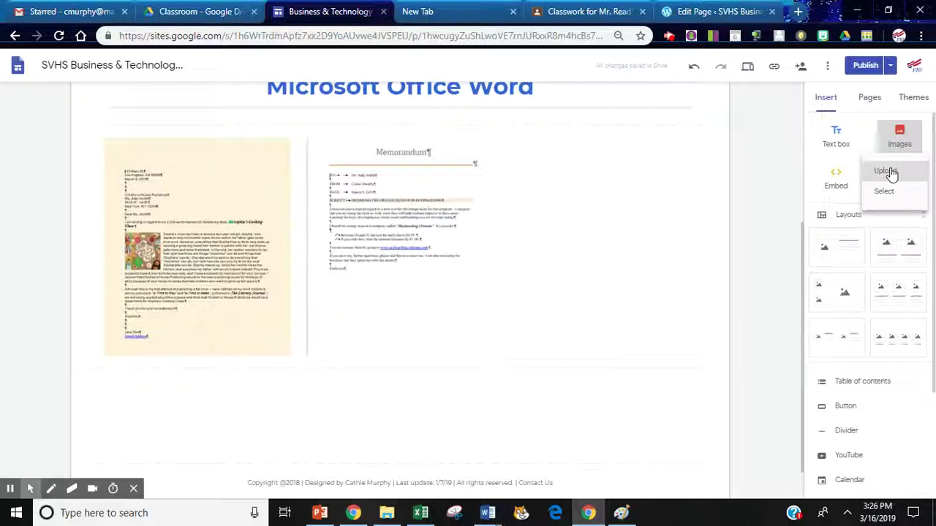
left_click(889, 173)
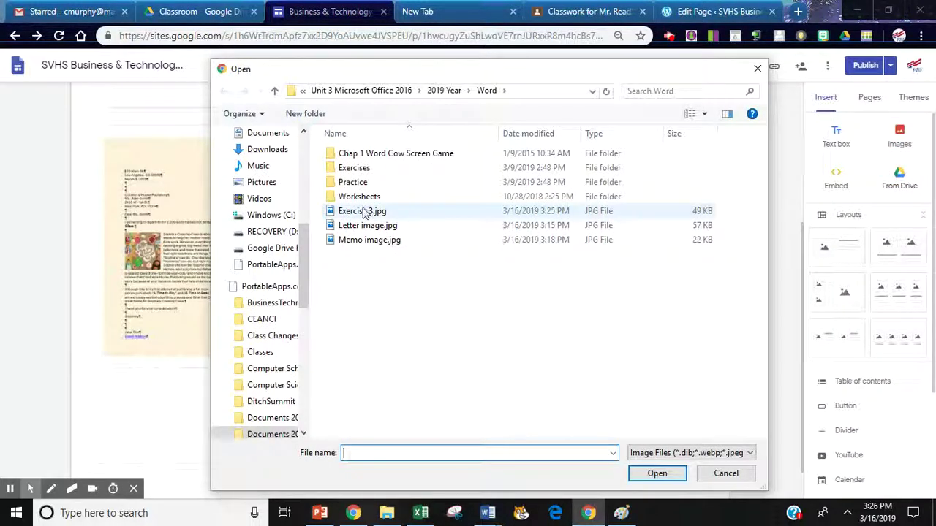
double_click(363, 211)
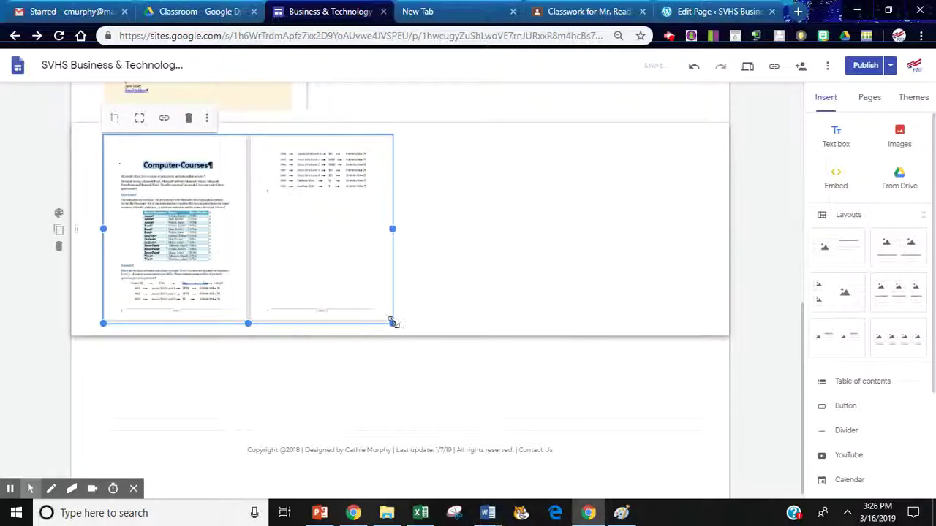
Resize the Exercise 3 image so it is larger and spans more of its section's width.
left_click_drag(391, 321, 467, 388)
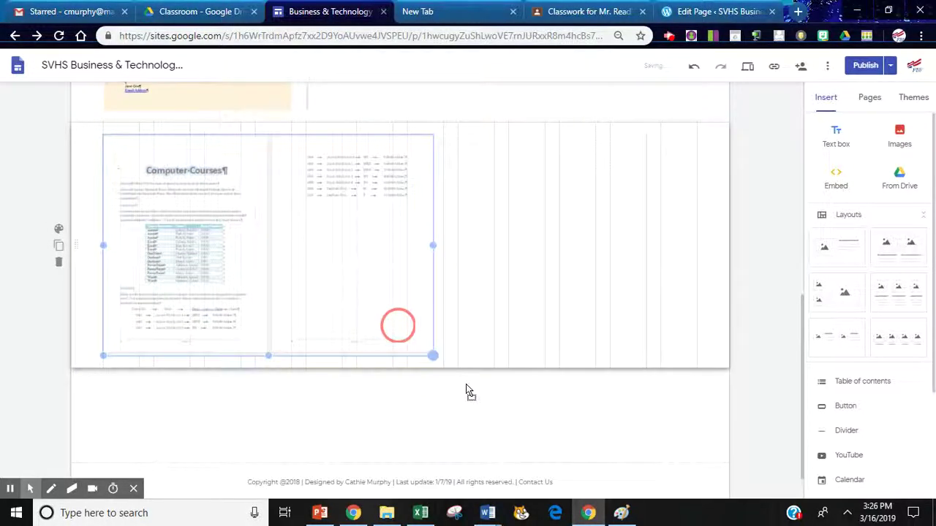
left_click_drag(469, 395, 463, 383)
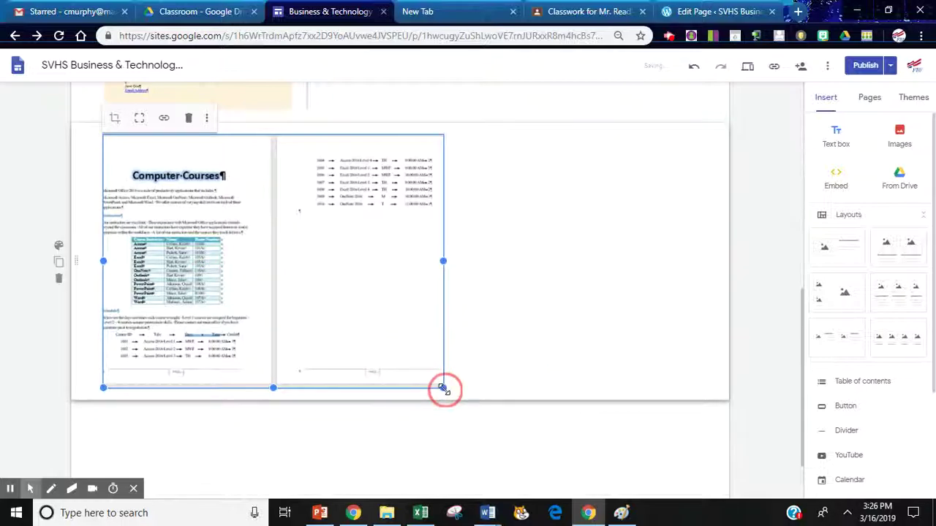
left_click_drag(443, 388, 448, 271)
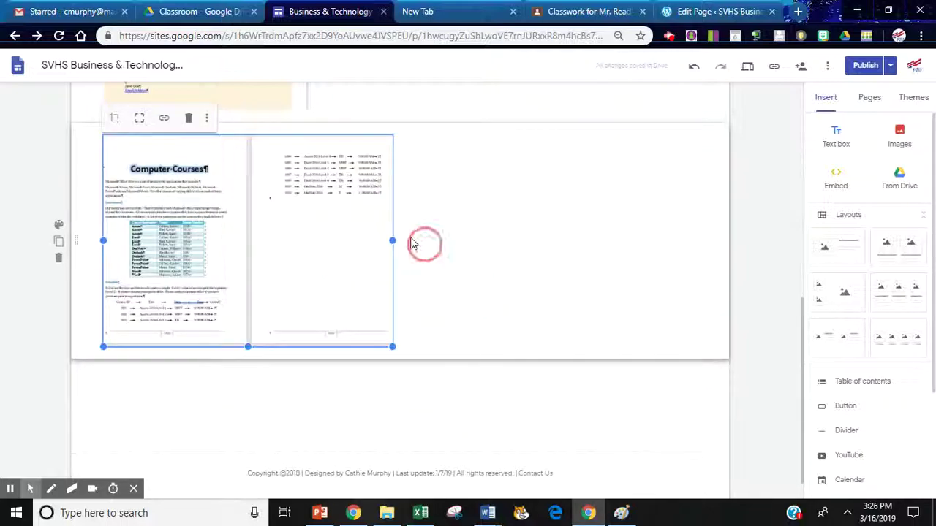
left_click_drag(395, 240, 443, 242)
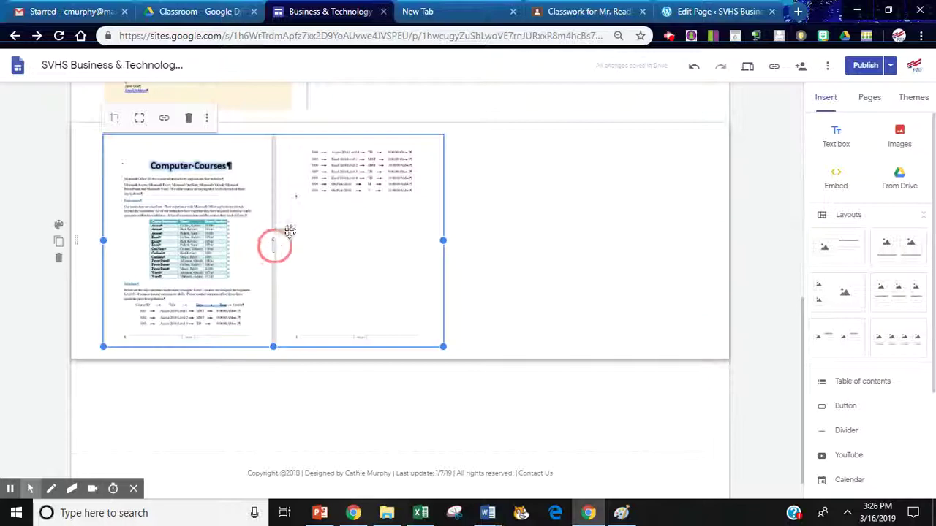
left_click(266, 236)
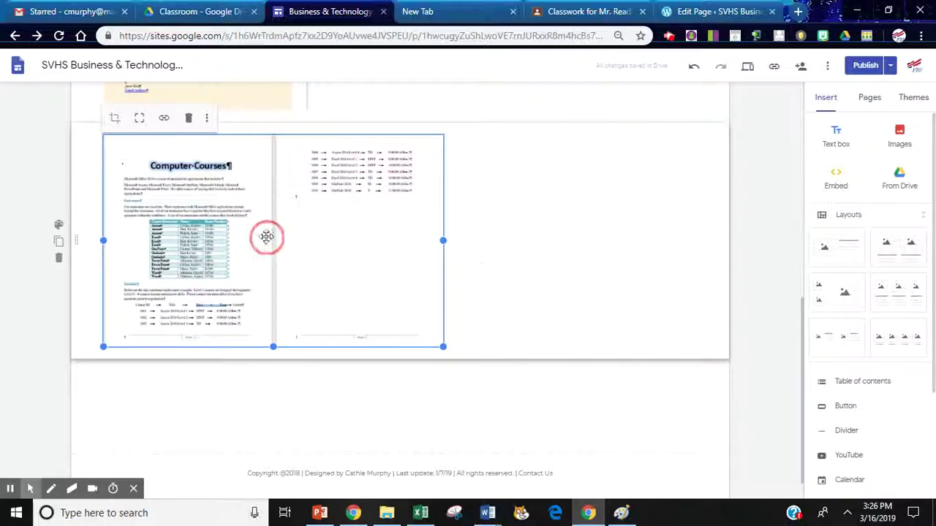
Centre the exercise image in its section, and centre the memorandum and letter images in their columns.
left_click_drag(266, 236, 395, 232)
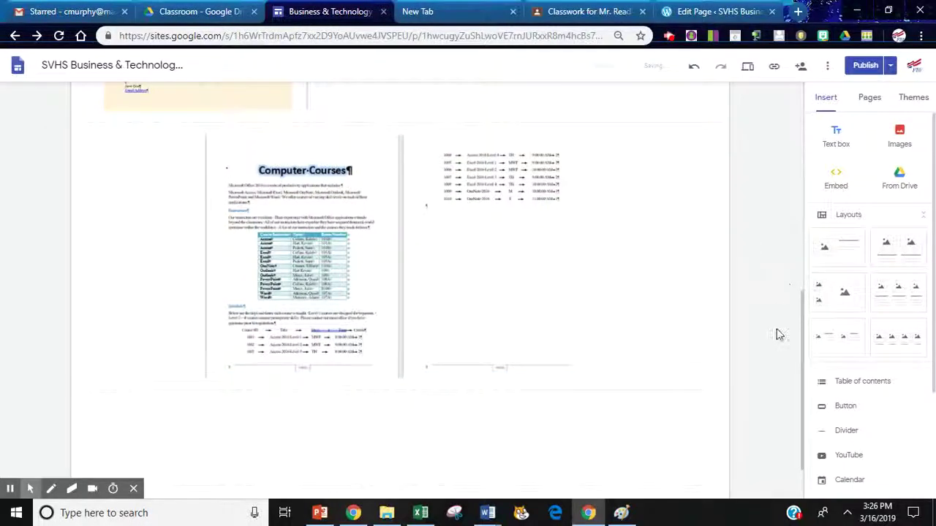
scroll(802, 346, "up", 4)
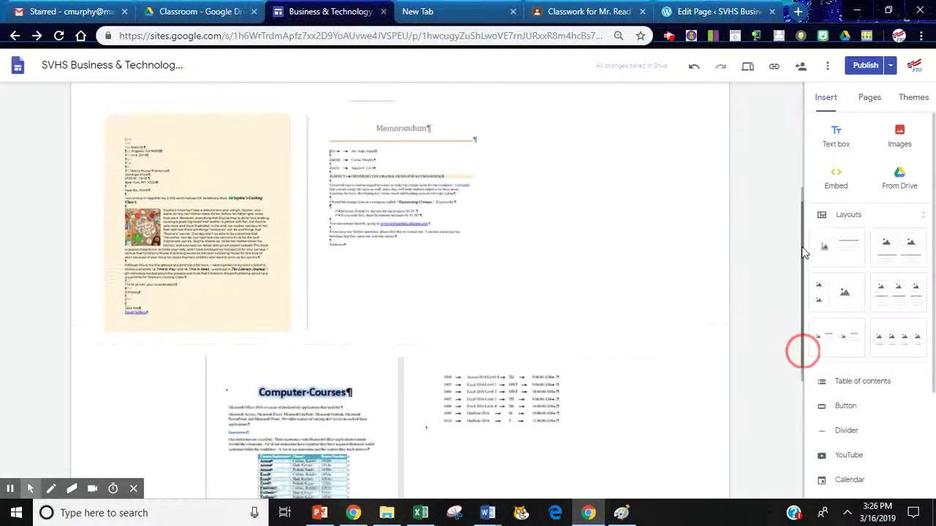
mouse_move(388, 263)
left_mouse_down()
mouse_move(359, 241)
mouse_move(441, 244)
mouse_move(508, 223)
mouse_move(561, 230)
left_mouse_up()
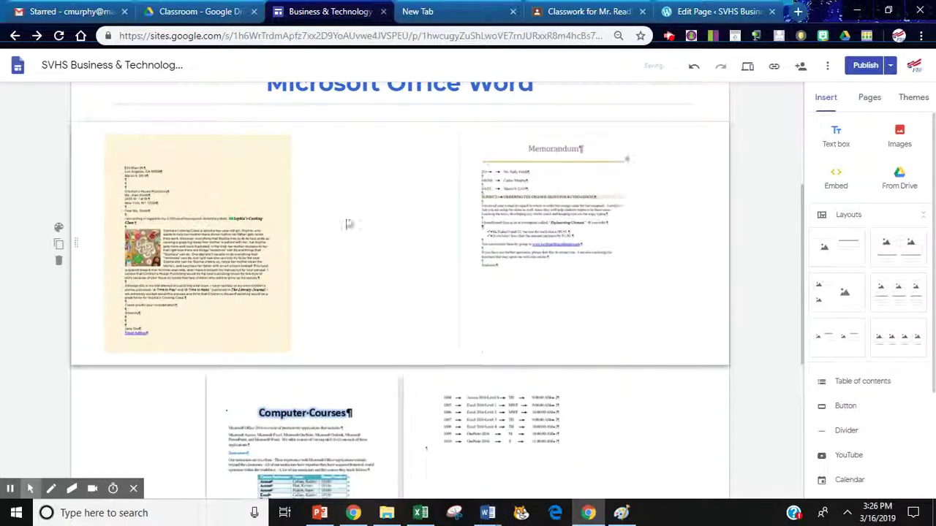
left_click_drag(209, 207, 315, 210)
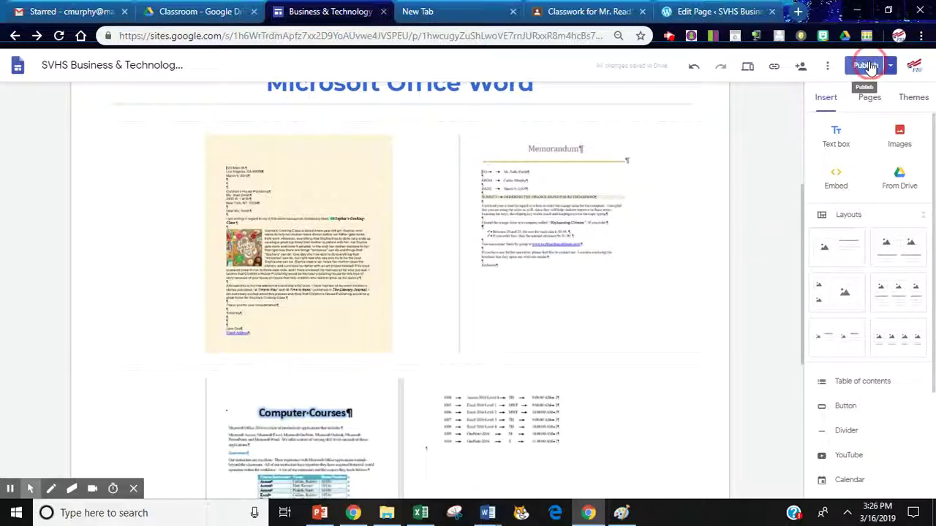
Publish the site so the live Unit 3 Microsoft Office page shows the new images.
left_click(869, 65)
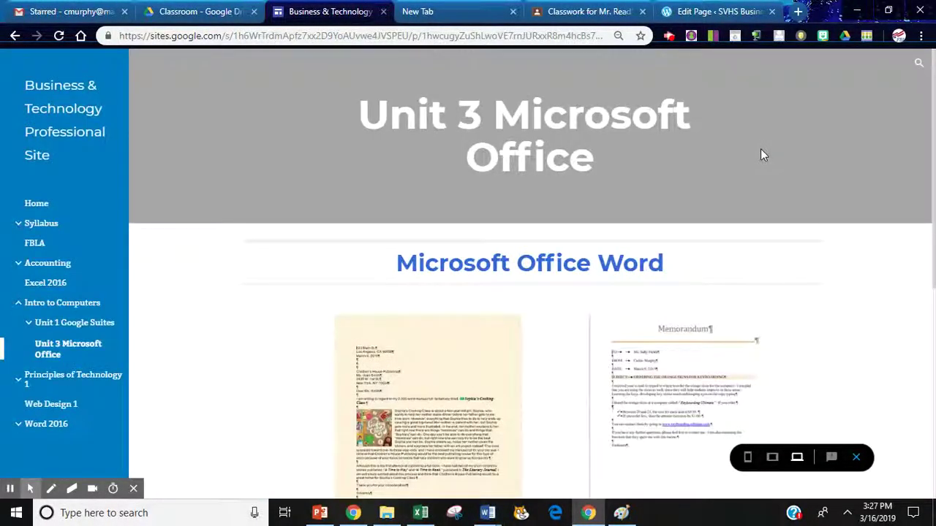
Scroll the published Unit 3 page to review the letter, memo and two-page Computer Courses images.
left_click_drag(928, 101, 932, 146)
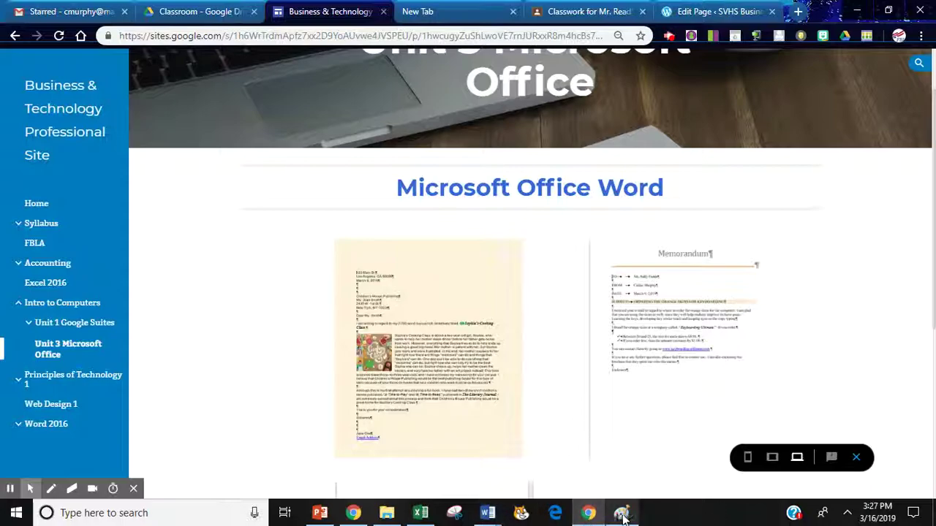
Switch to the Document4 Word window holding the two-page Computer Courses screenshot.
left_click(488, 512)
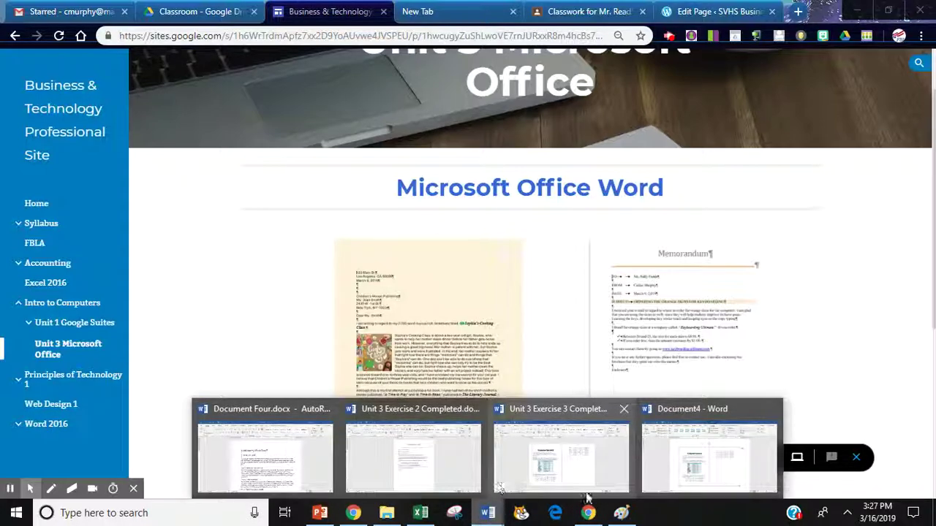
left_click(703, 460)
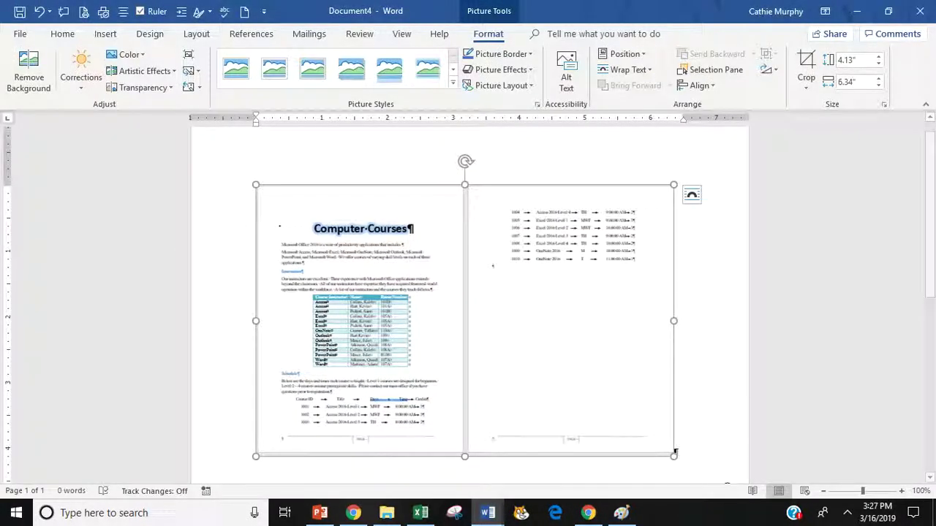